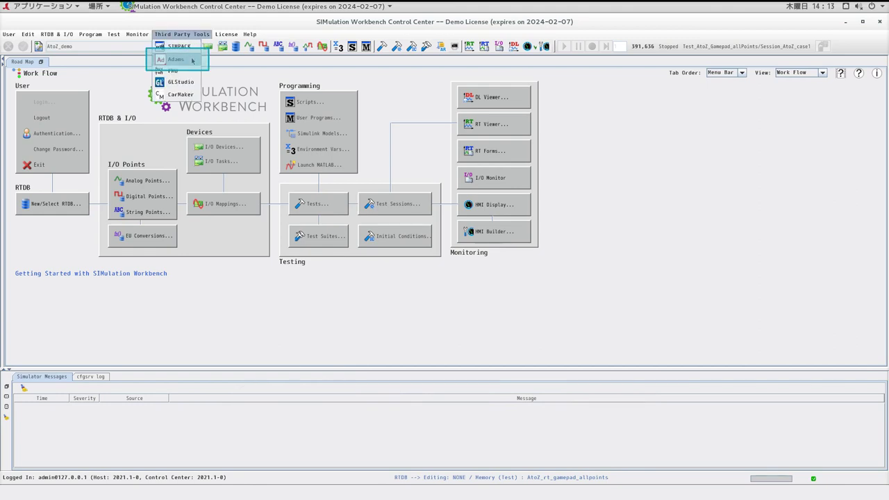
Open the Adams Models page and load the FMU file AtoZ_rt_gamepad_allPoints.fmu as the Adams model.
click(192, 60)
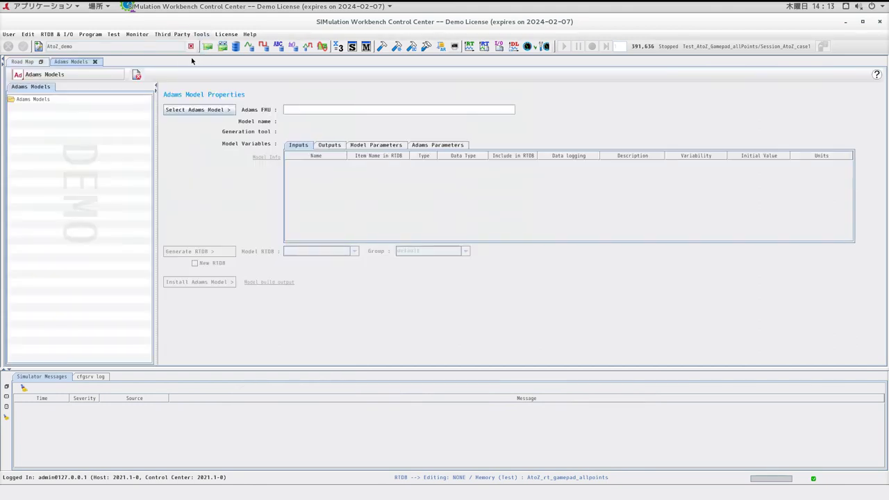
click(201, 109)
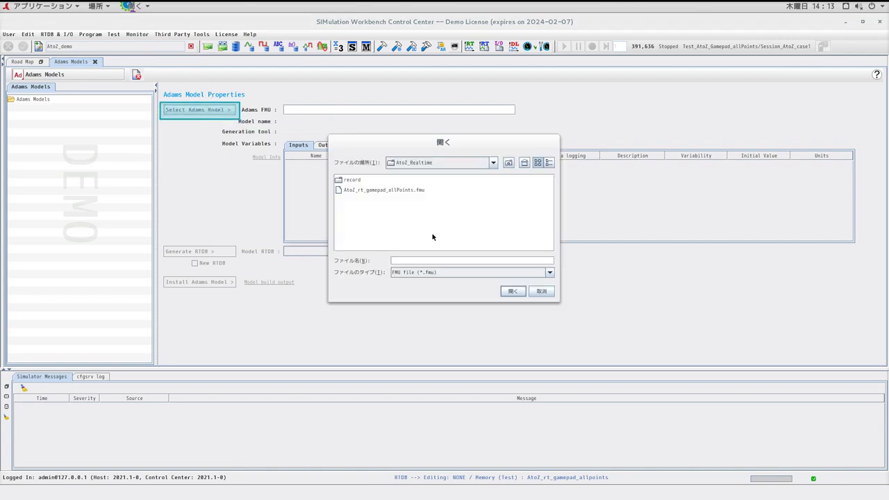
click(338, 193)
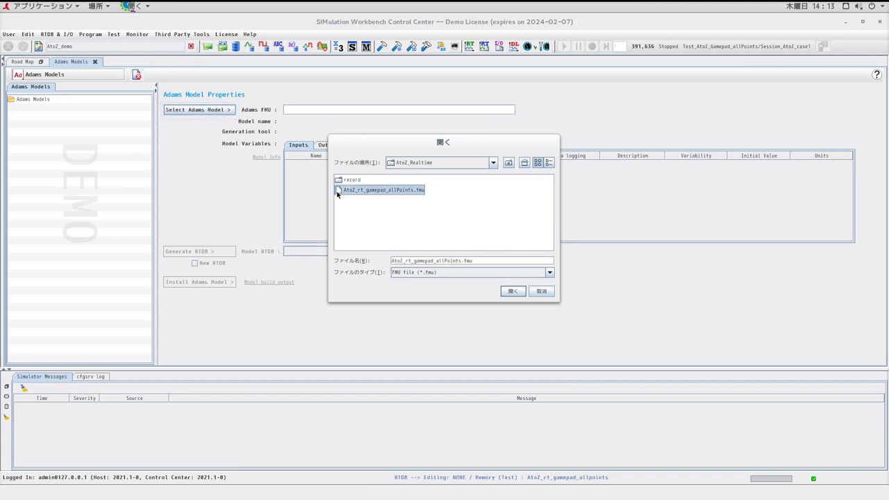
click(513, 291)
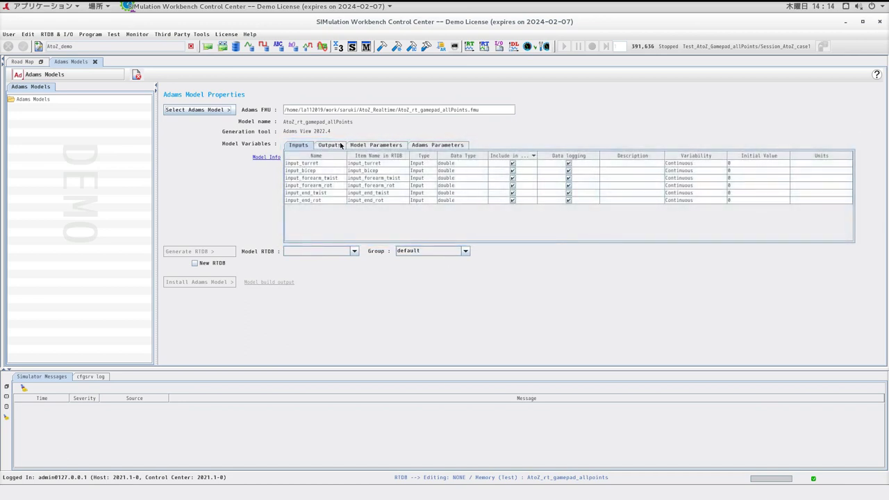
Widen the name column of the model parameters and include AtoZ_Robot_Day11.cutoff_freq in the RTDB.
click(381, 146)
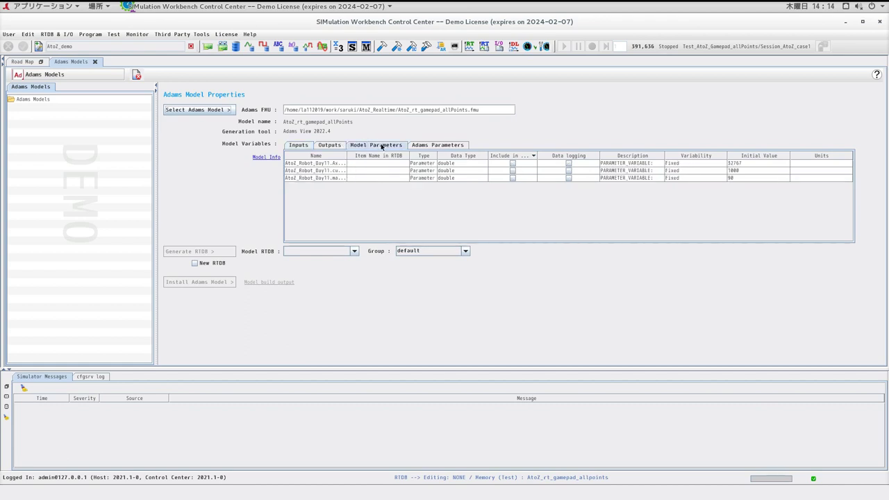
drag(347, 155, 380, 154)
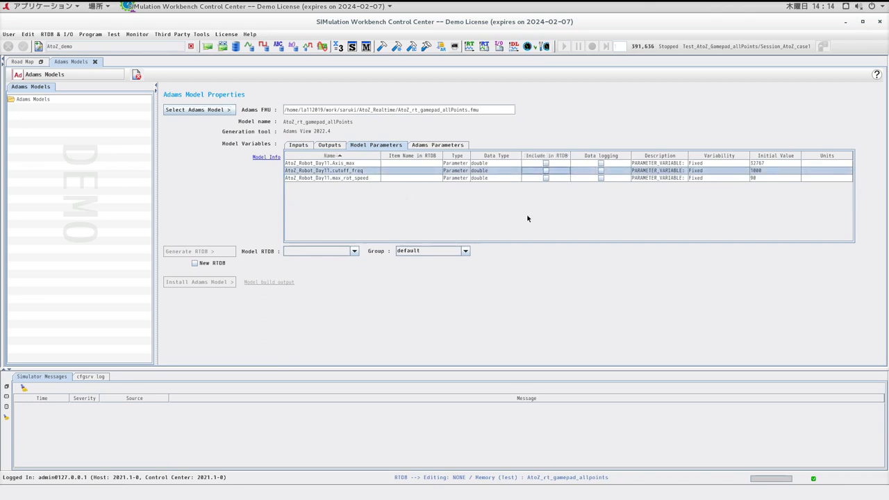
click(546, 172)
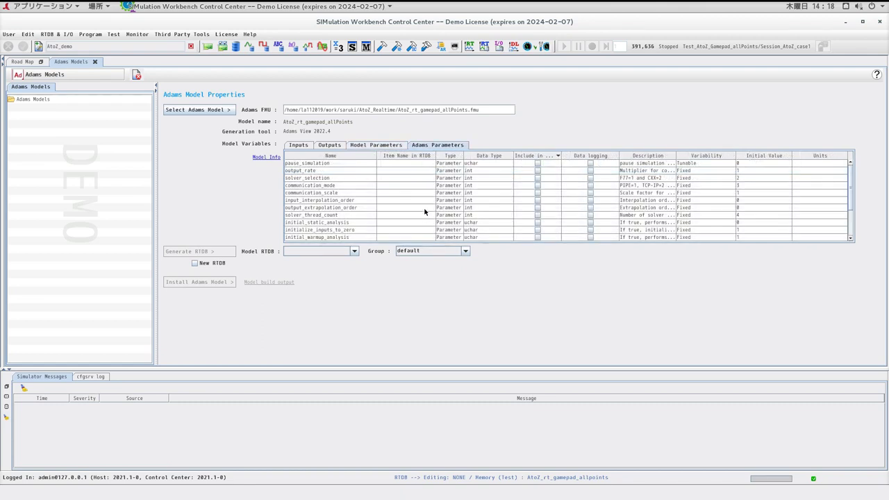
Include the Adams parameters msc_adams_realtime, solver_thread_count and thread_affinity_set0 in the RTDB.
scroll(425, 212, down, 3)
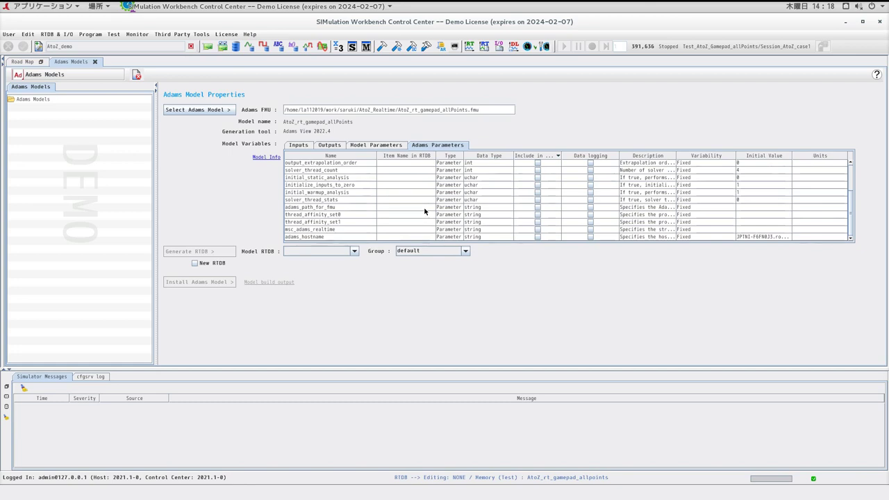
scroll(425, 212, up, 2)
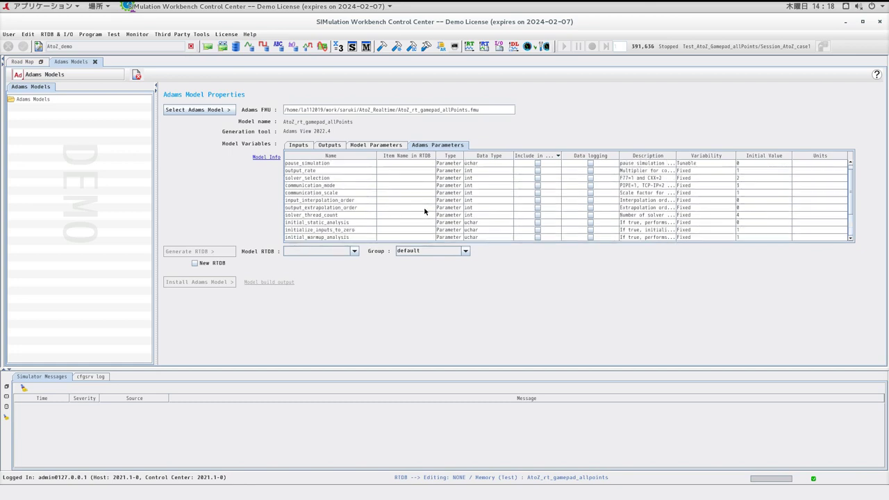
scroll(426, 212, down, 2)
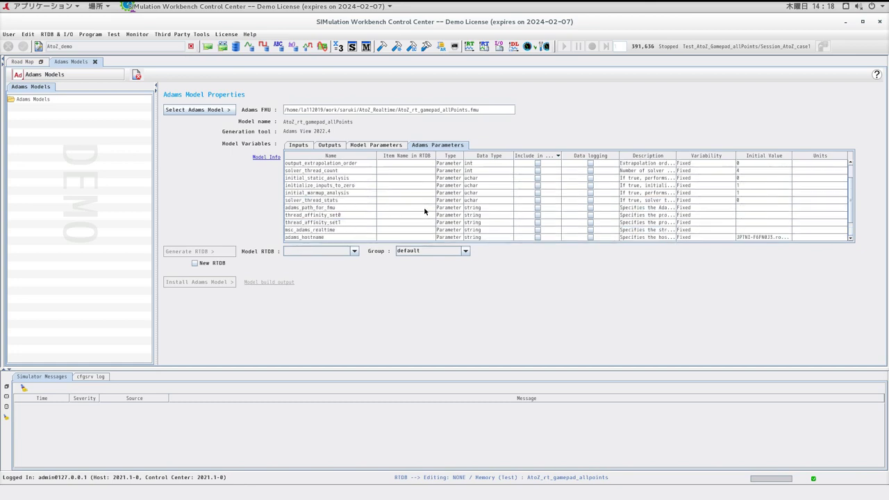
scroll(425, 212, down, 1)
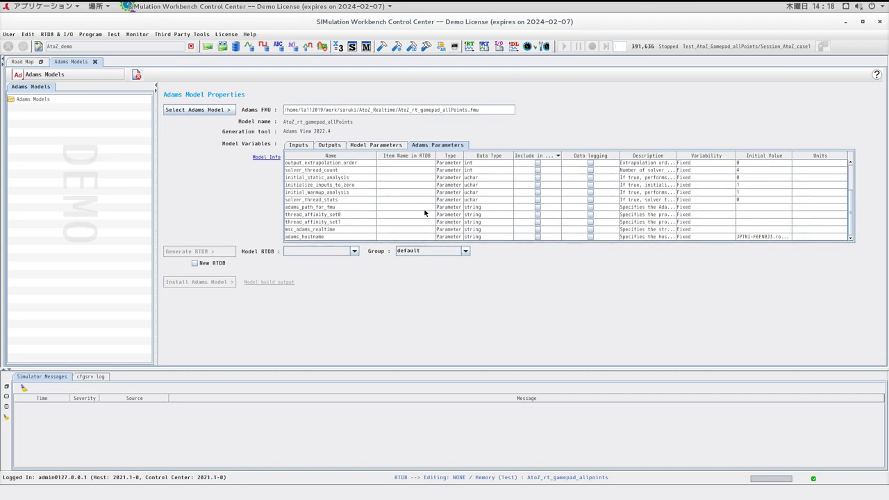
click(541, 232)
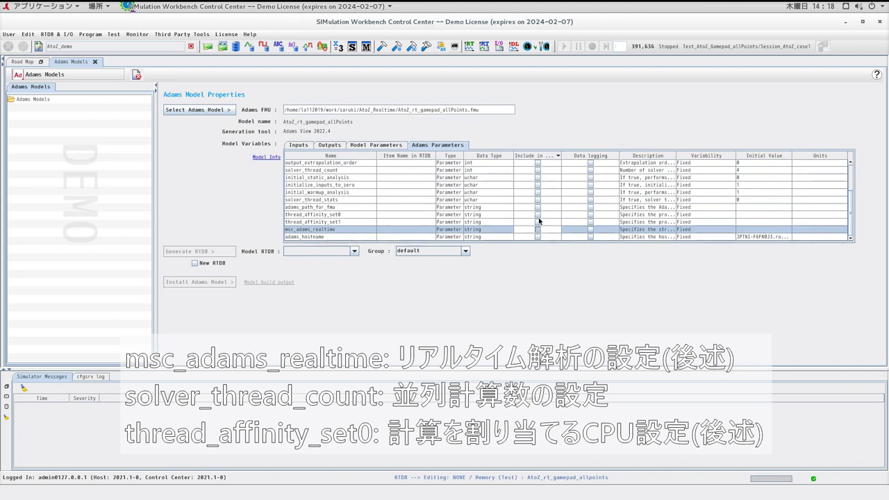
click(537, 171)
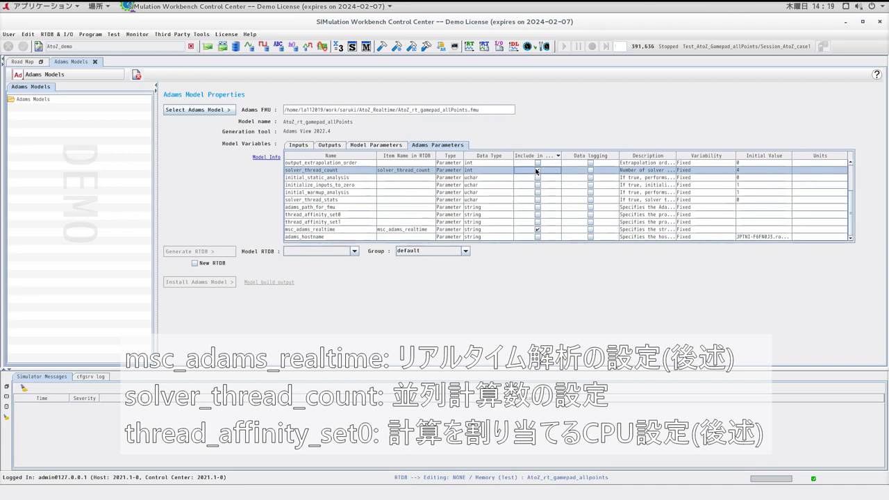
click(538, 216)
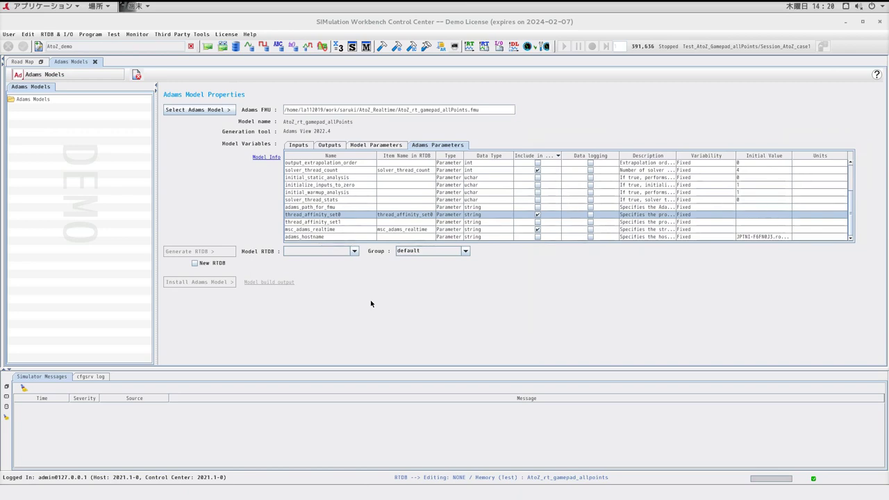
Generate a new RTDB named AtoZ_Robot for the Adams model, using the default group.
click(194, 263)
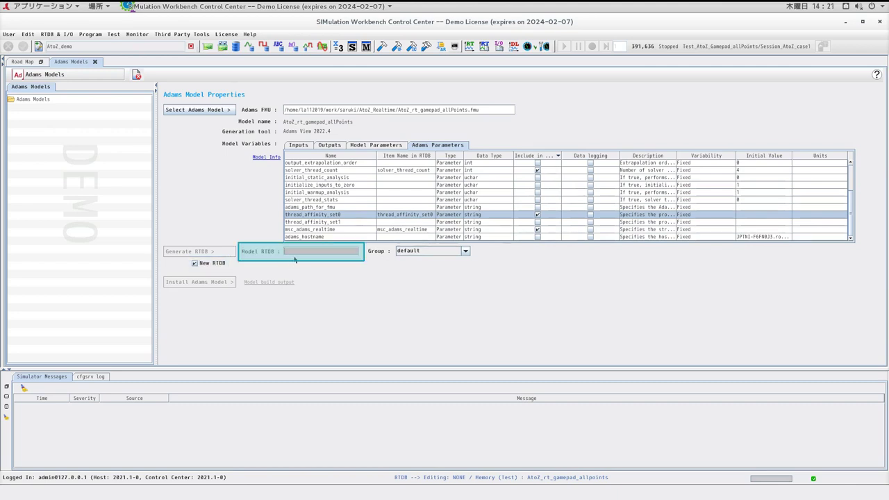
click(297, 252)
text(A)
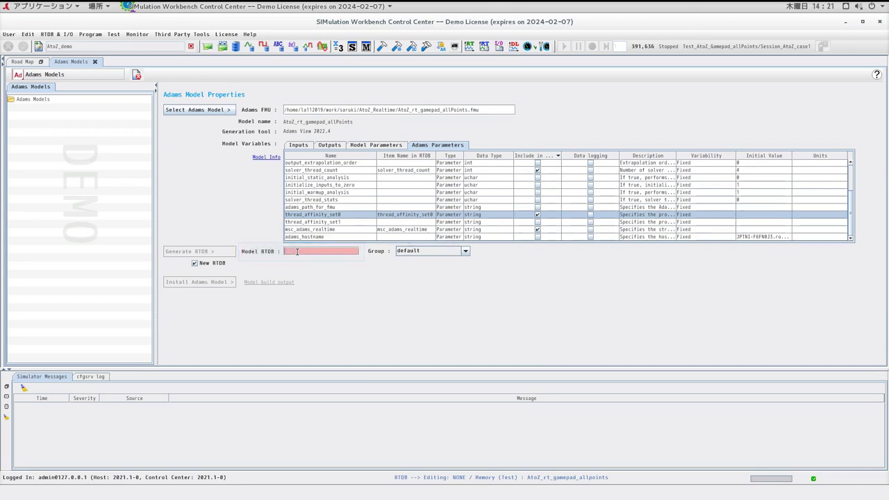
text(toZ)
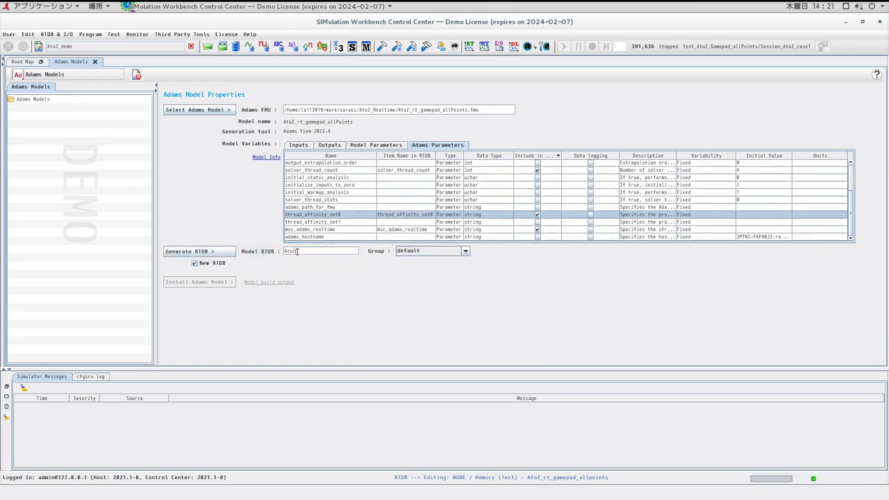
text( Robot)
click(222, 255)
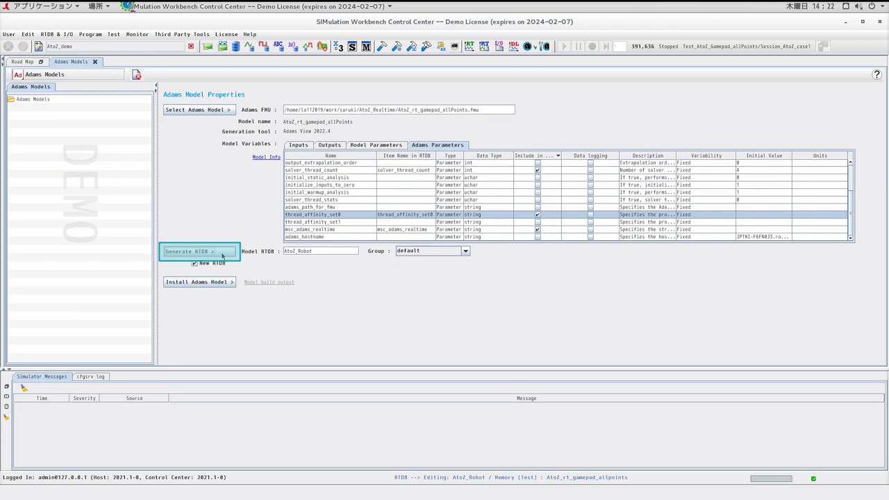
Install the AtoZ_rt_gamepad_allPoints Adams model and save the changes.
click(221, 285)
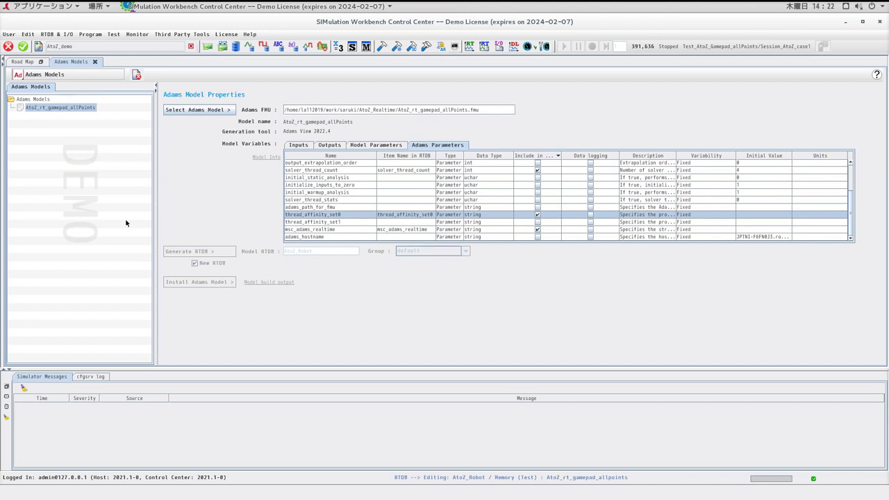
click(23, 47)
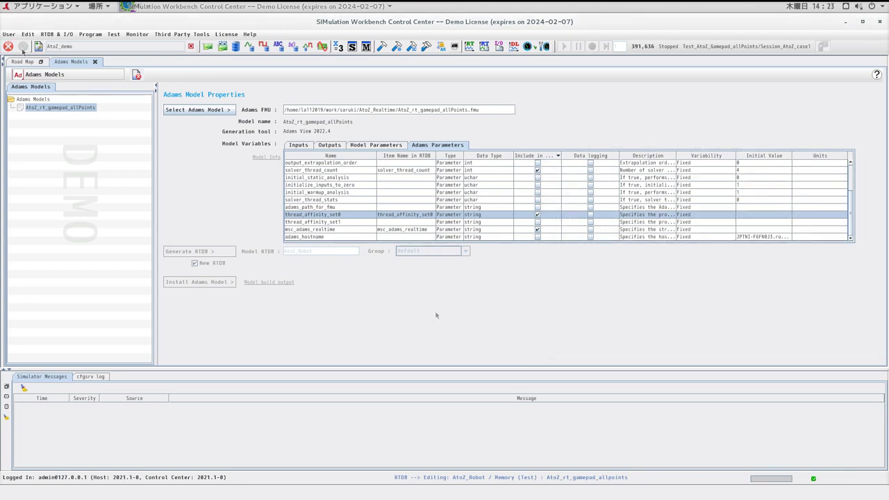
Map JOYSTICK-1 axes 00 to 05 to input_turret, input_bicep, input_forearm_twist, input_forearm_rot, input_end_twist and input_end_rot in order, and save the mappings.
click(324, 53)
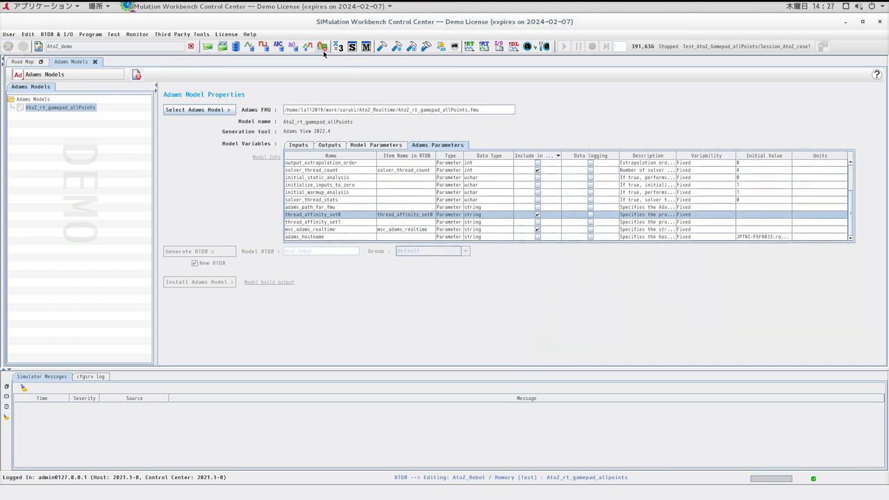
click(323, 52)
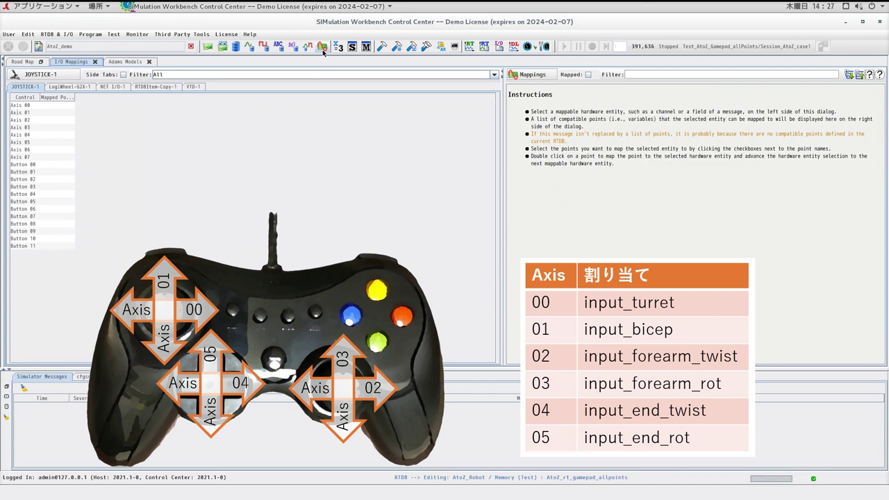
click(23, 107)
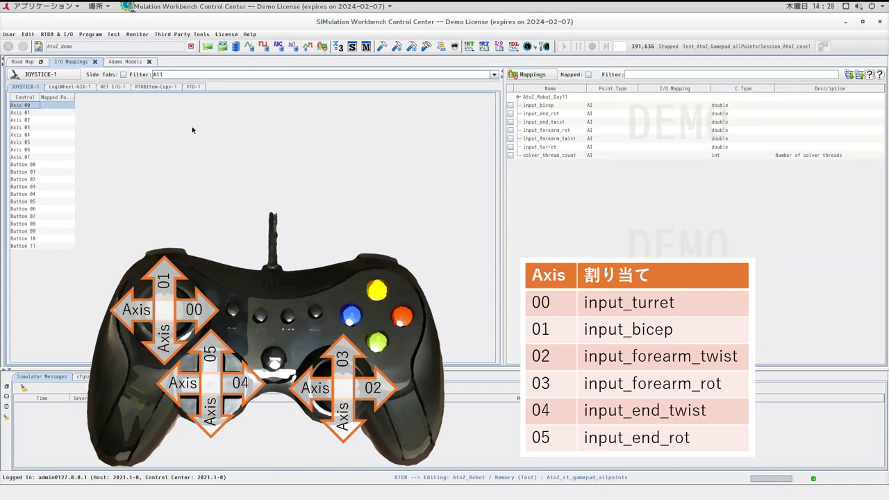
click(510, 148)
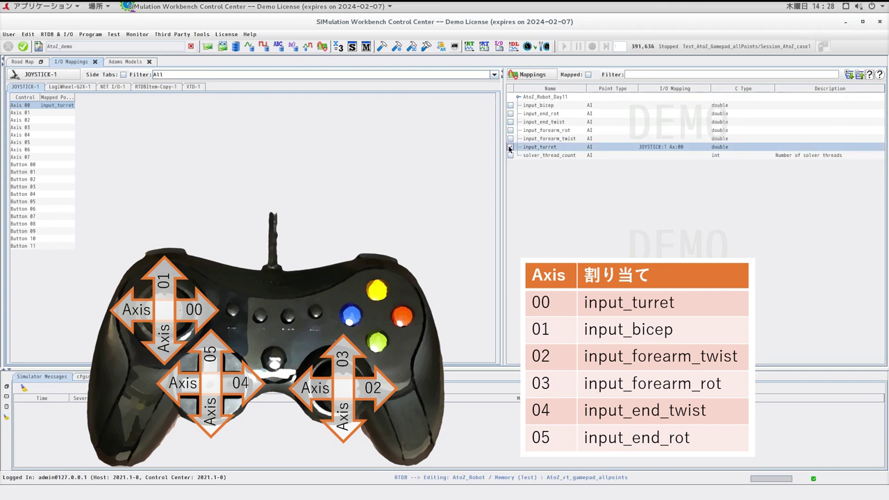
click(510, 105)
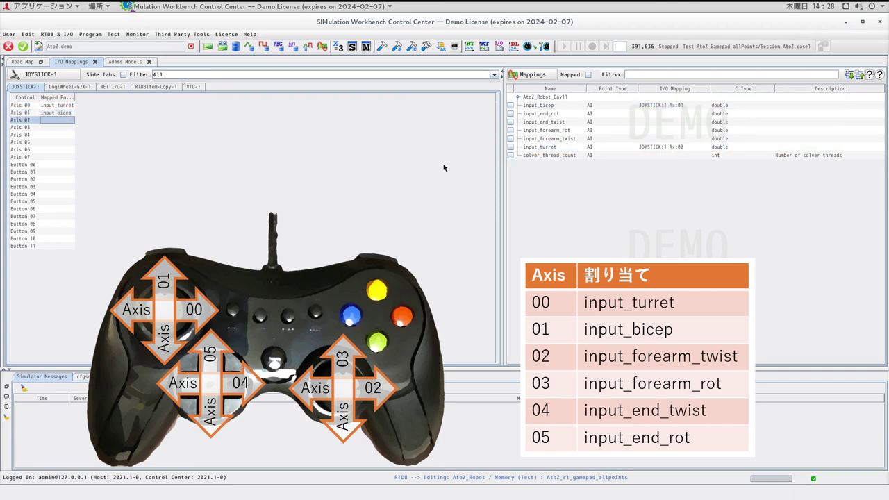
click(510, 138)
click(510, 130)
click(510, 122)
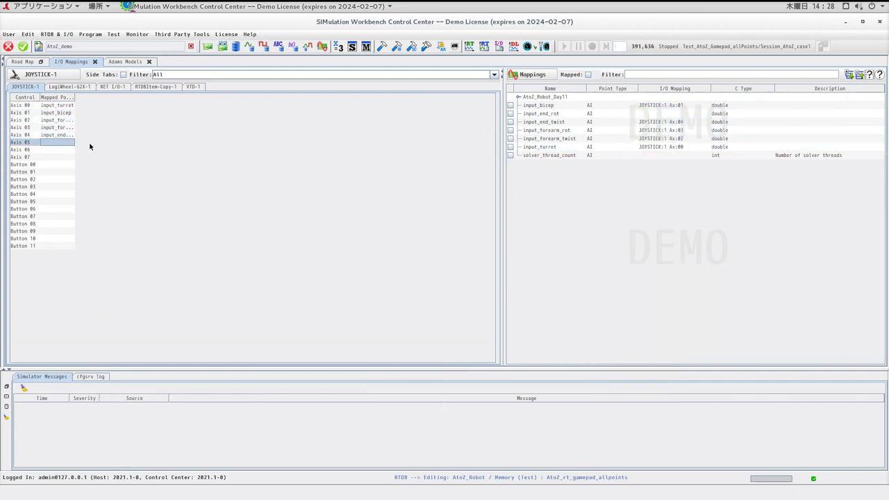
click(510, 113)
double_click(75, 98)
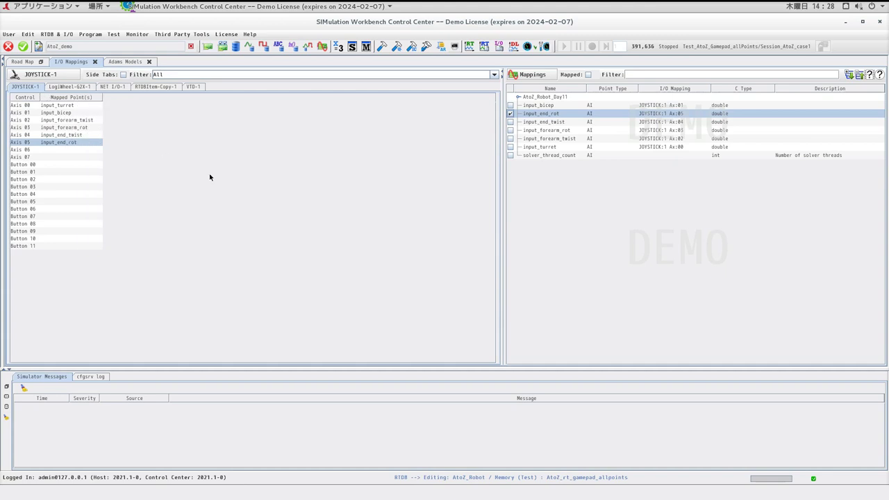
click(23, 47)
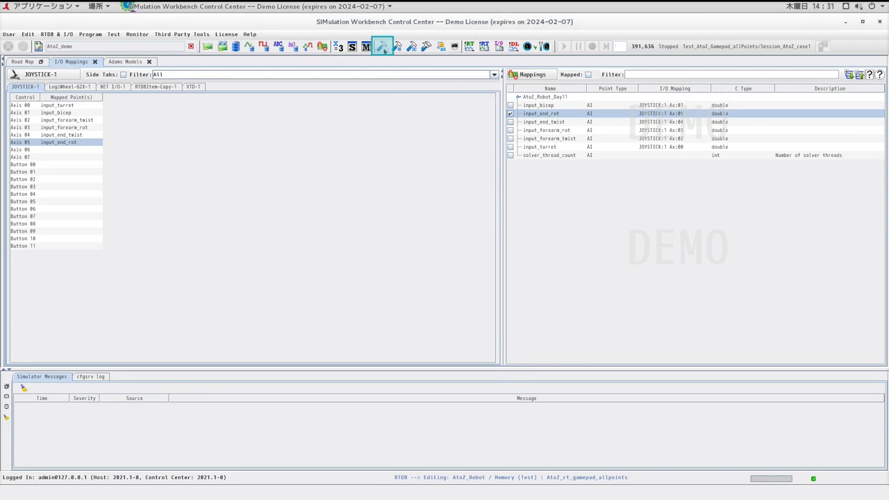
Create a test named Test_AtoZ and exclude Simulink parameters and Simulink signals from its snapshot.
click(383, 47)
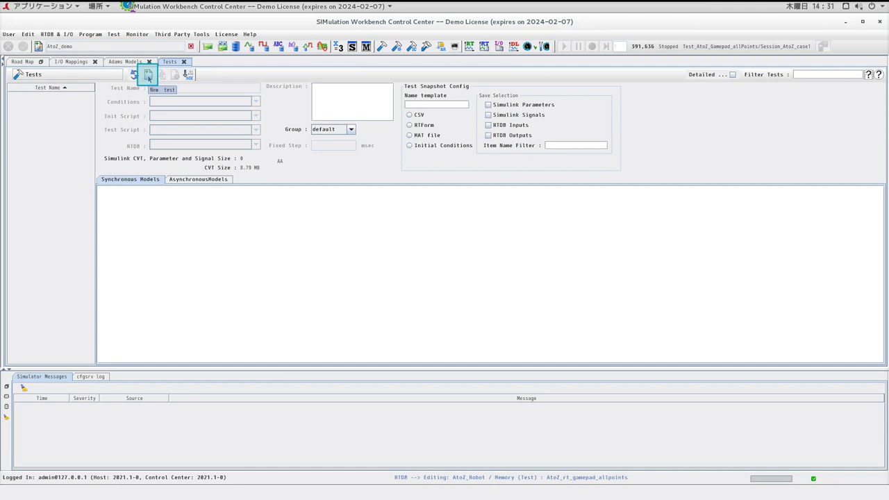
click(148, 75)
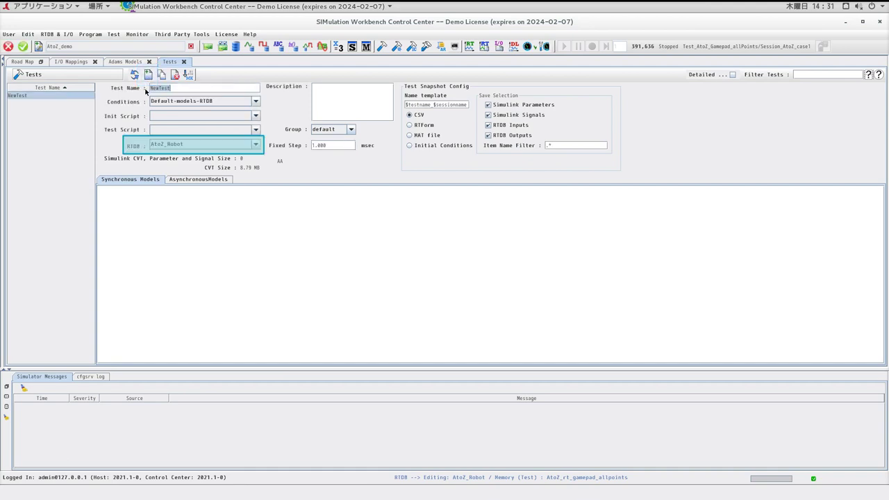
text(Test_AtoZ)
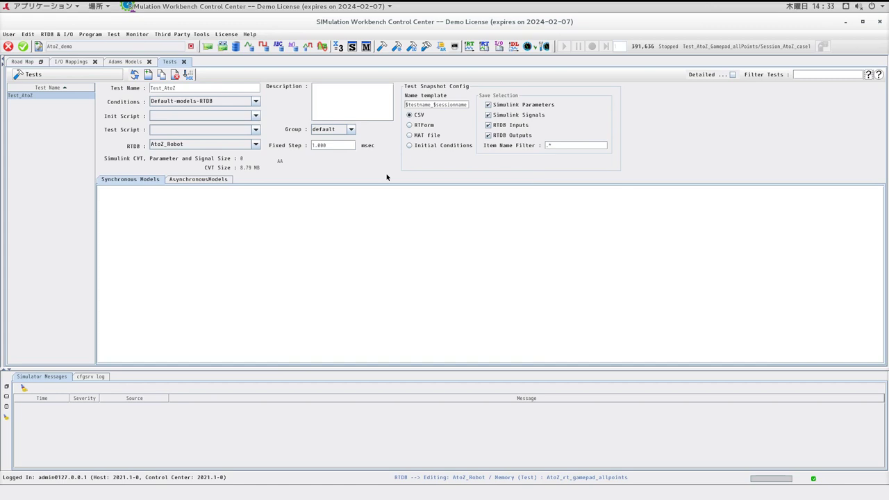
click(493, 116)
Add the Adams model AtoZ_rt_gamepad_allPoints to the test's synchronous models and save the test.
right_click(166, 229)
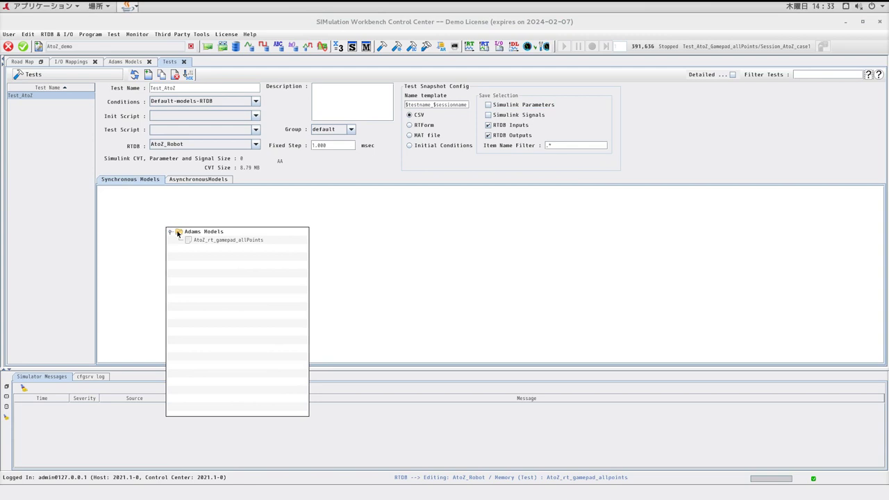
click(219, 241)
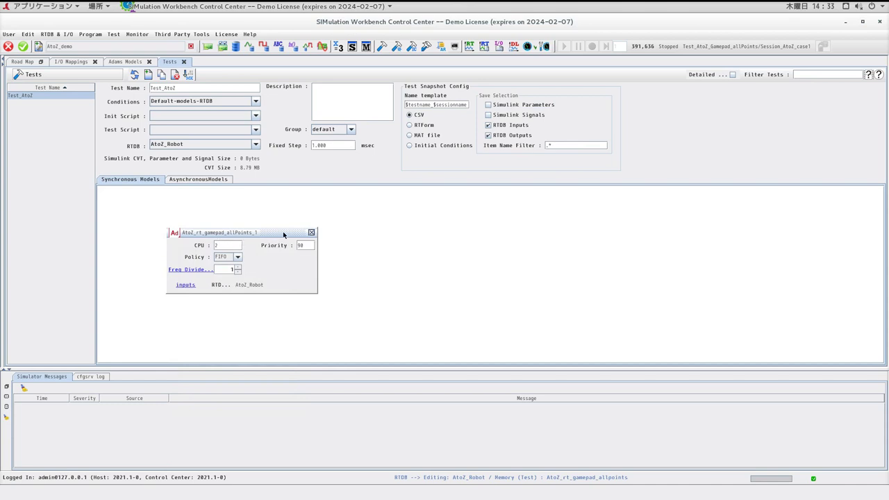
click(24, 49)
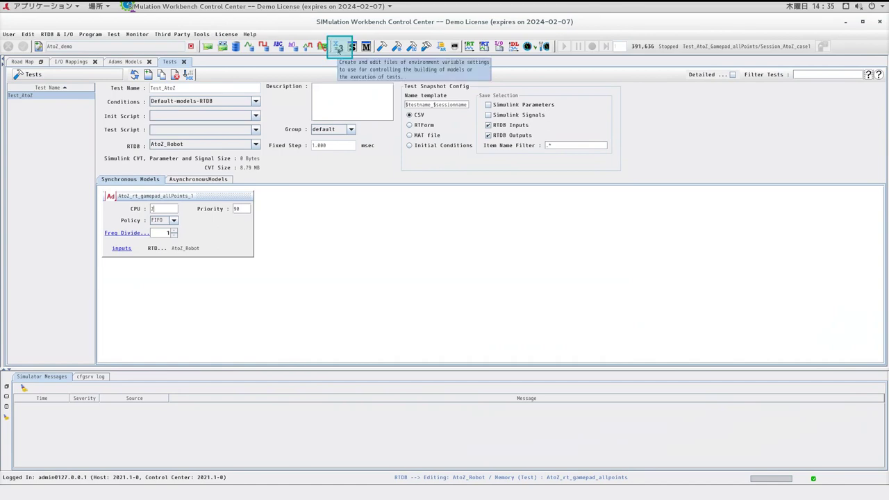
Create a new environment variable file named env_AtoZ.
click(338, 47)
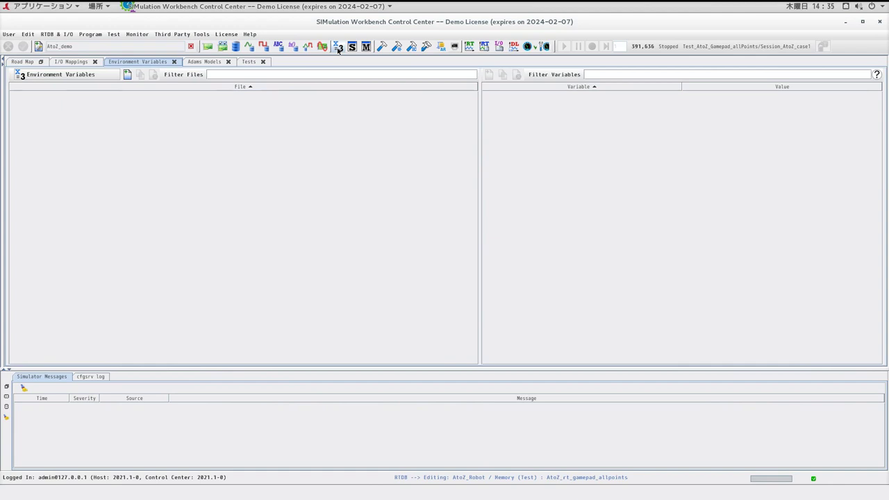
click(128, 77)
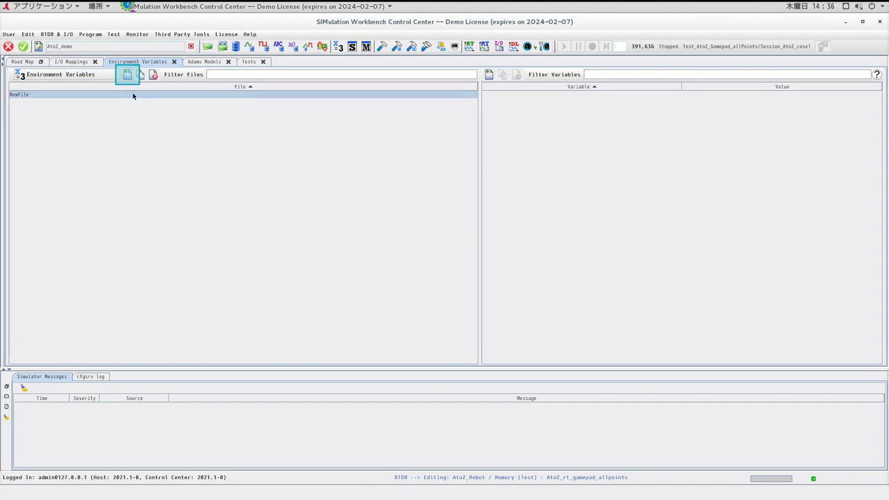
double_click(133, 94)
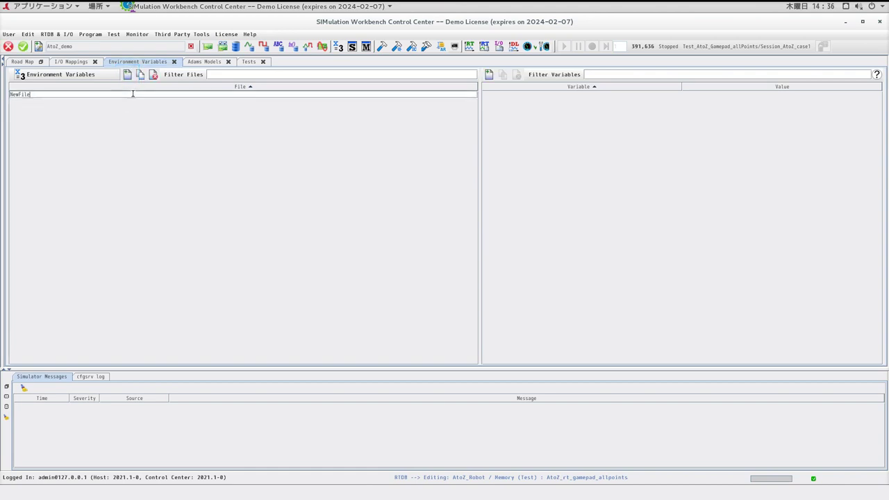
key(BackSpace)
key(BackSpace)
key(BackSpace)
key(BackSpace)
key(BackSpace)
key(BackSpace)
key(BackSpace)
text(env_AtoZ)
Add a variable named MSC_LICENSE_FILE to the env_AtoZ file.
click(490, 76)
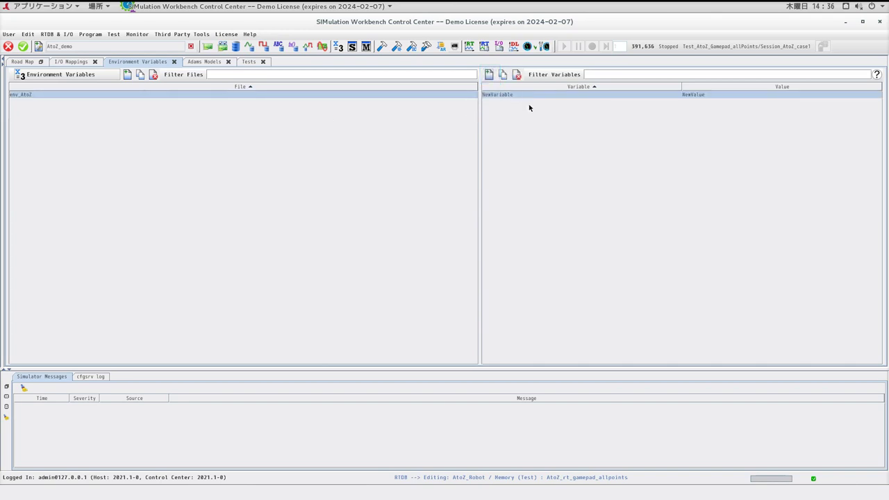
double_click(517, 95)
key(ctrl+a)
text(MSC_)
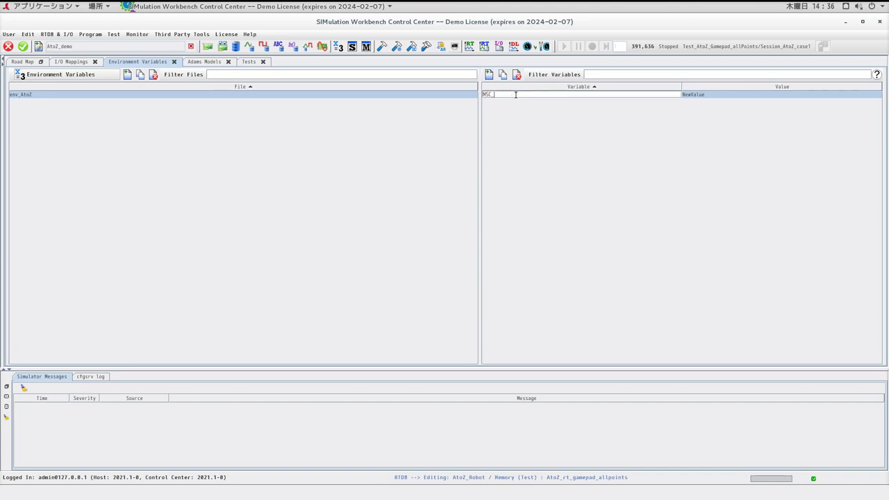
text(LICENSE_FILE)
Set the value of MSC_LICENSE_FILE to 27500@ihawk and save the environment variable file.
double_click(695, 95)
key(BackSpace)
key(BackSpace)
key(BackSpace)
key(BackSpace)
key(BackSpace)
key(BackSpace)
key(BackSpace)
text(7)
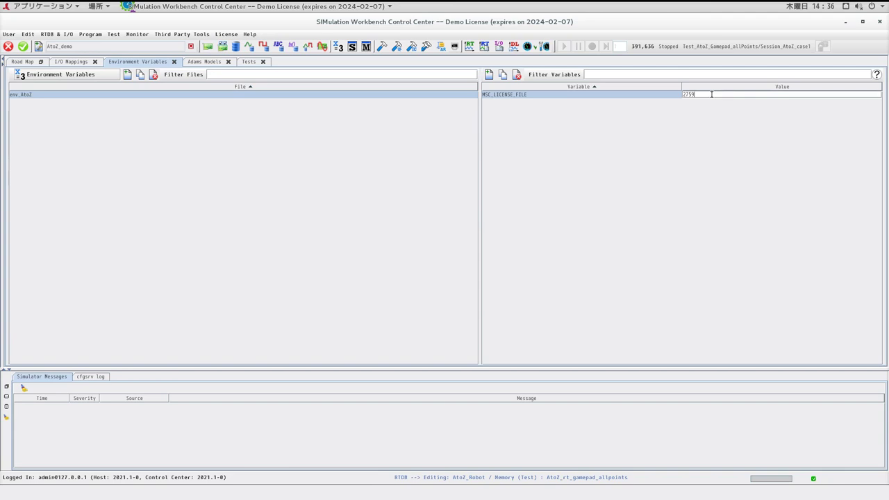
text(500@ihawk)
key(Return)
click(489, 75)
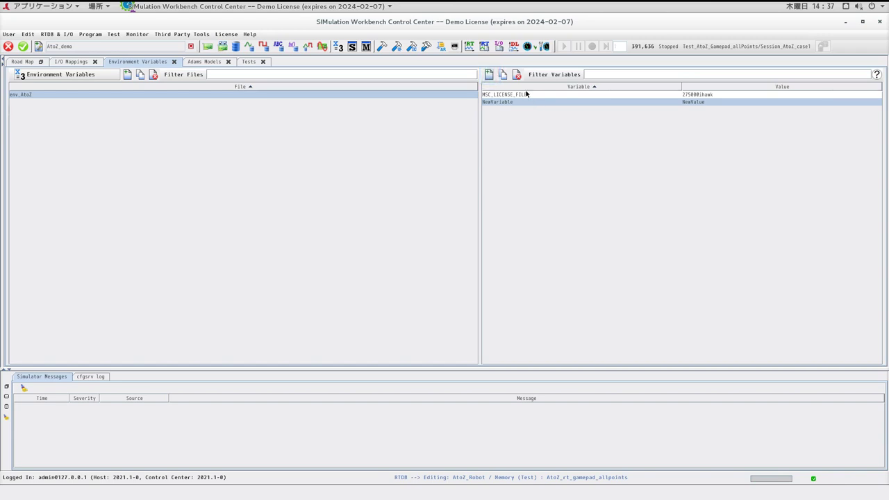
click(518, 75)
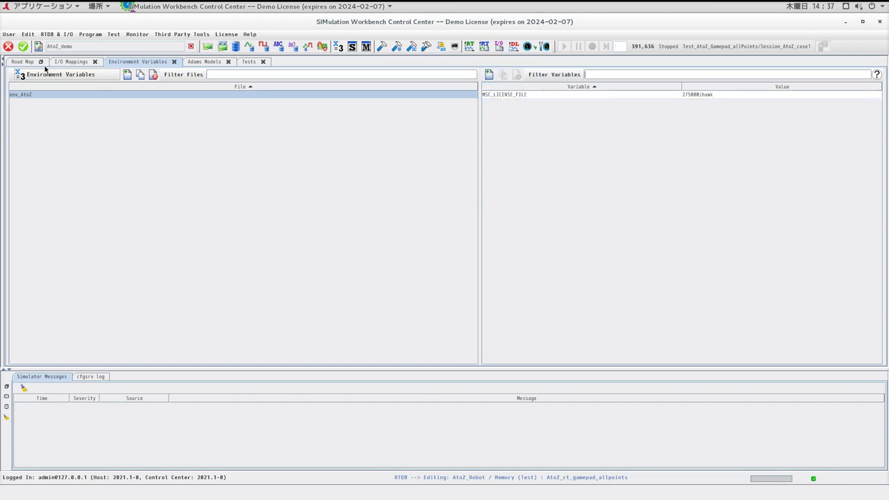
click(22, 46)
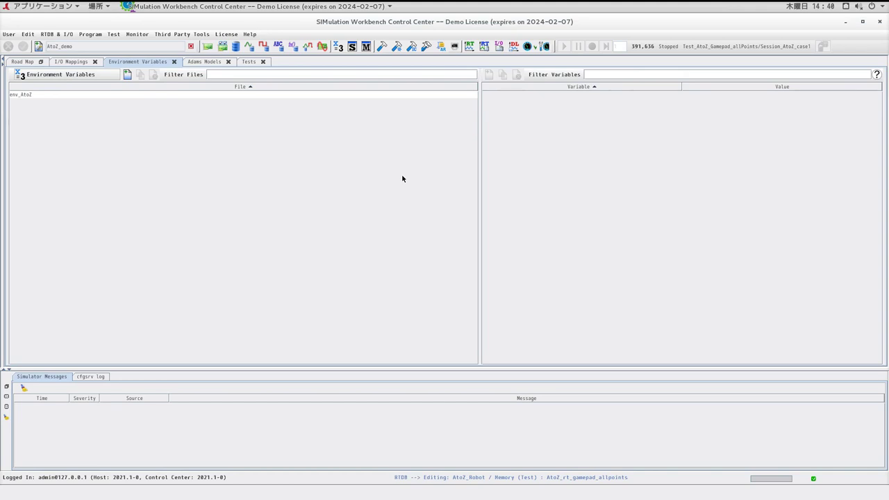
Duplicate the Default-models-RTDB initial conditions of Test_AtoZ and name the copy IC1_AtoZ.
click(412, 49)
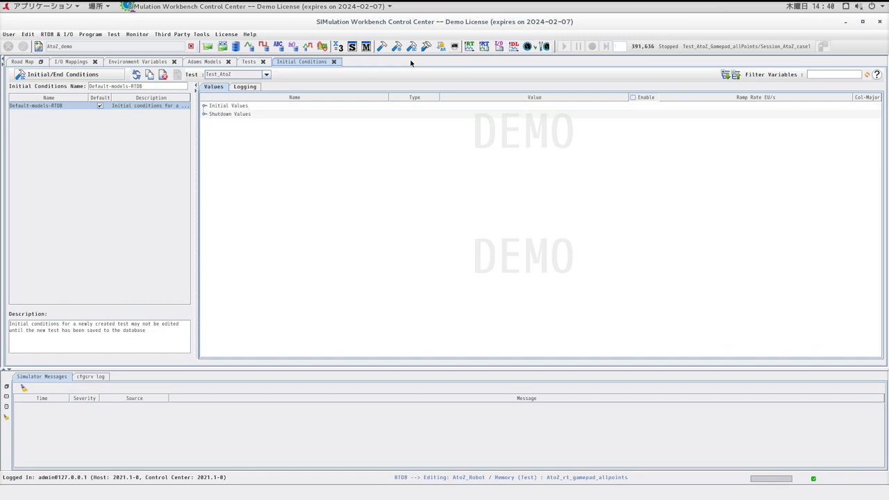
click(68, 105)
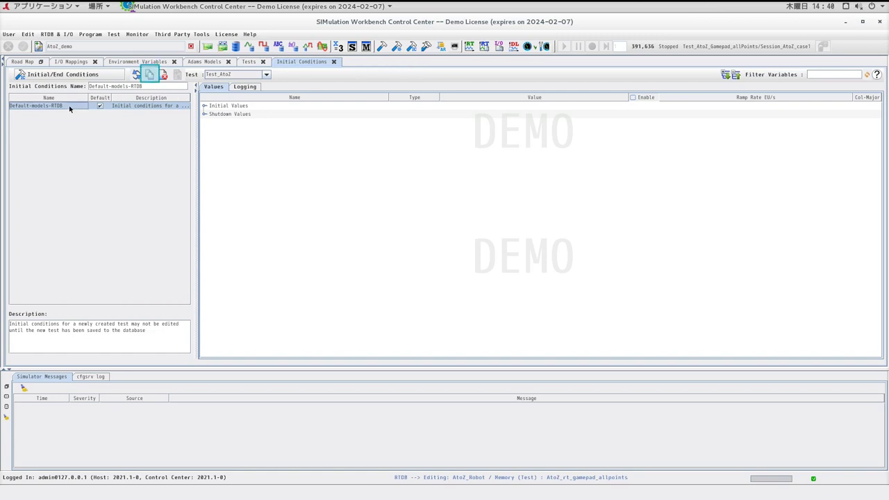
click(151, 75)
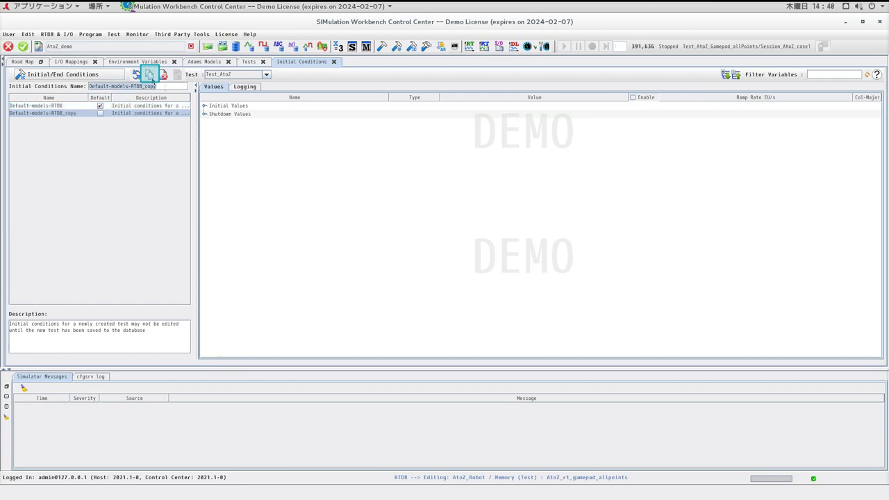
text(IC1_AtoZ)
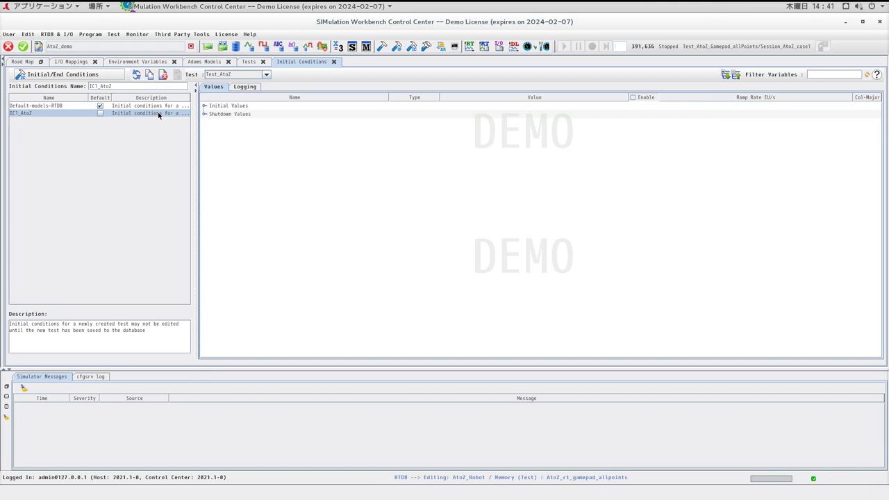
click(158, 114)
Set the initial value of msc_adams_realtime under rtdb_itemsIC to MESSAGESON in IC1_AtoZ.
click(205, 108)
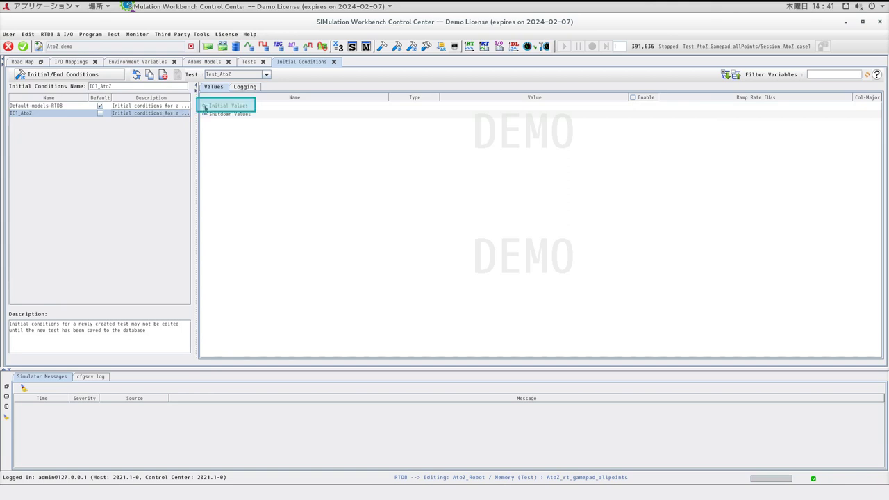
click(205, 107)
click(214, 123)
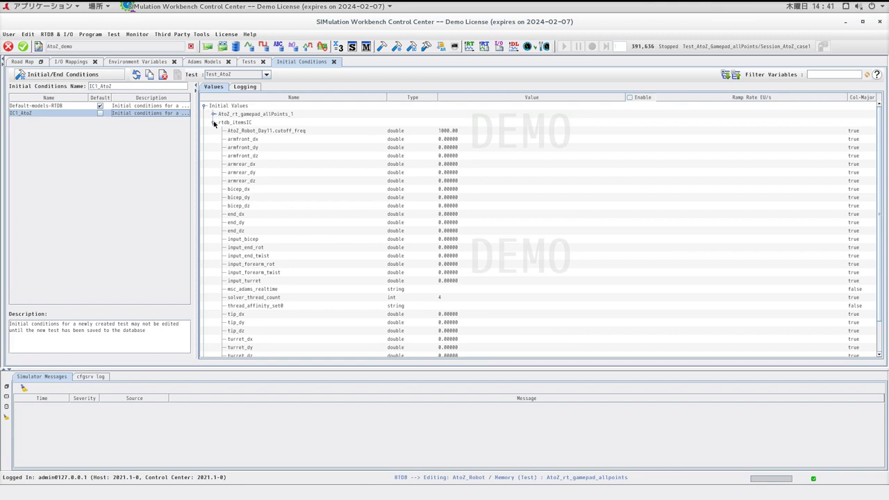
click(452, 289)
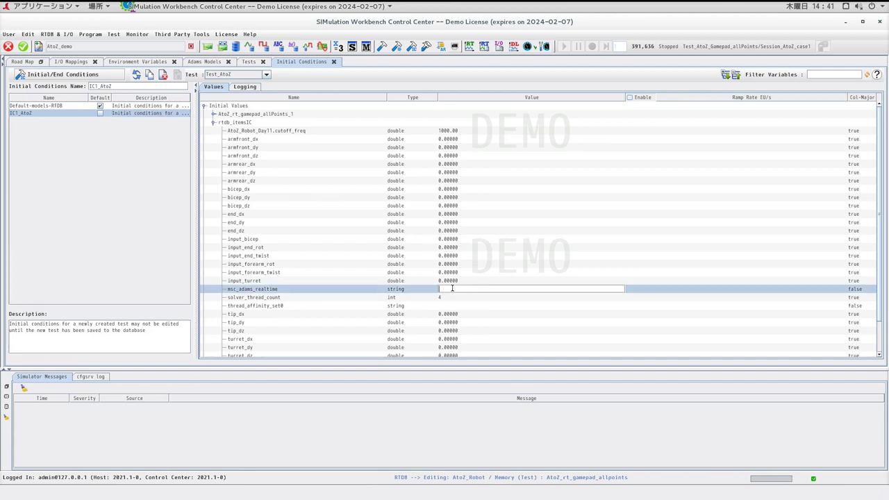
text(MESSAGESON)
key(Return)
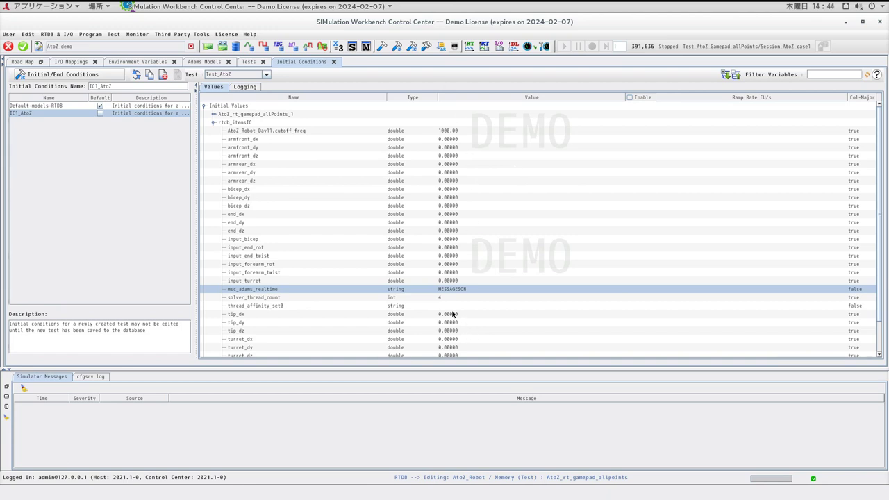
Set the initial value of thread_affinity_set0 to 4-7 and save the initial conditions.
drag(452, 313, 450, 307)
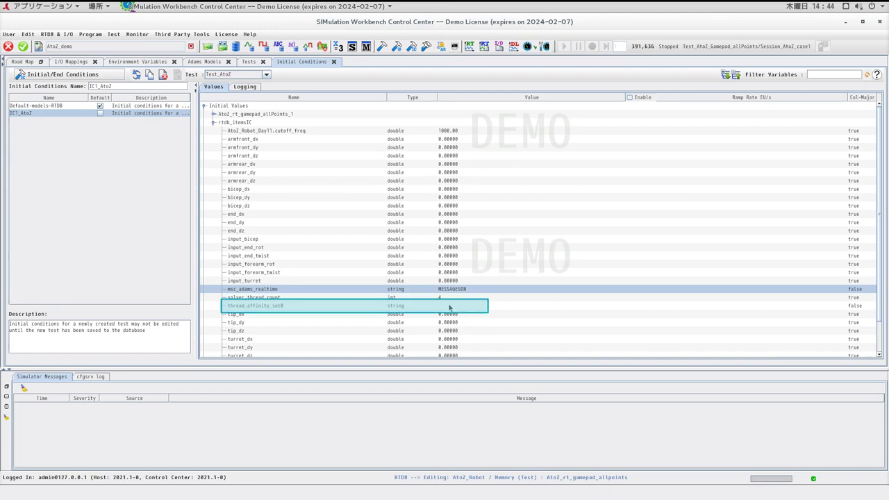
click(449, 307)
click(449, 306)
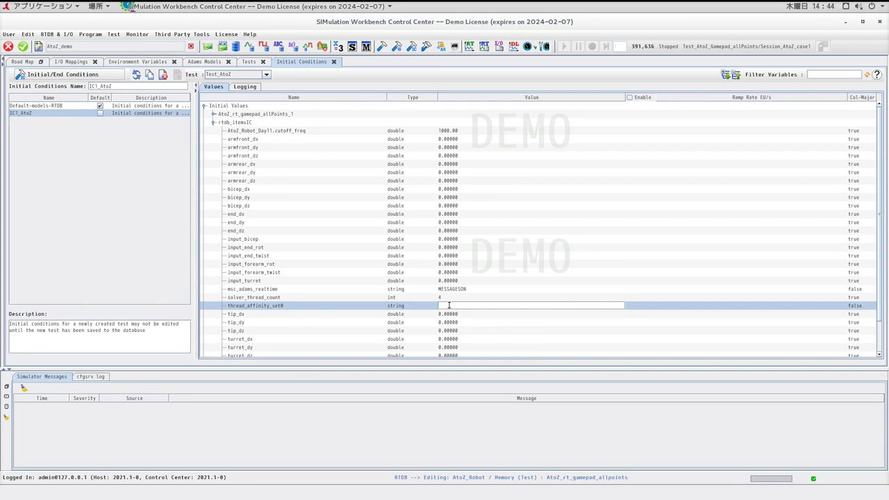
text(4-7)
key(Return)
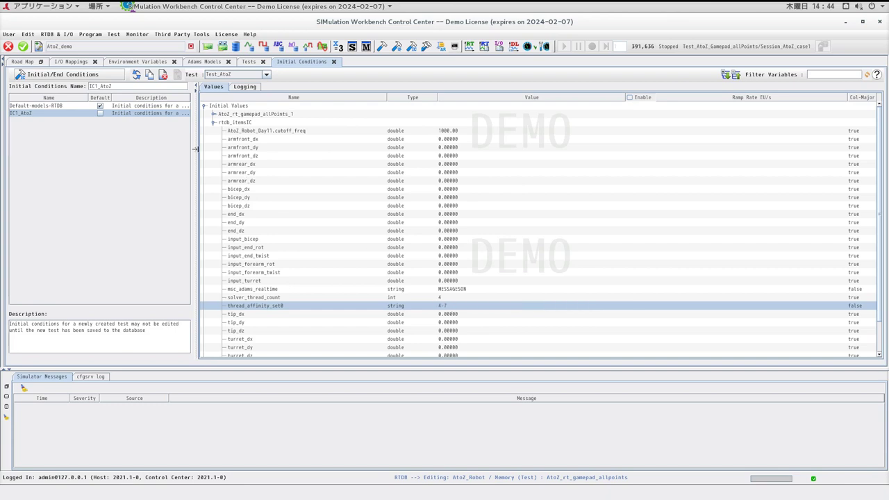
click(24, 47)
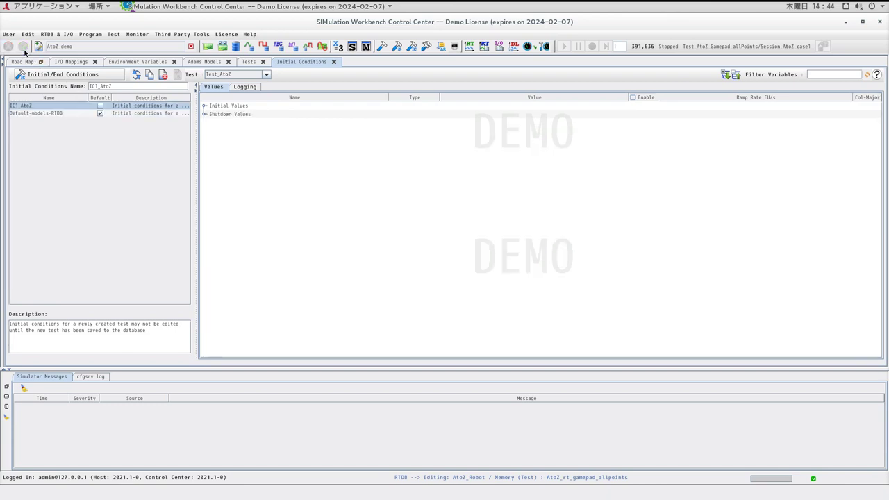
Create a test session named Session_AtoZ_1 for Test_AtoZ.
click(400, 51)
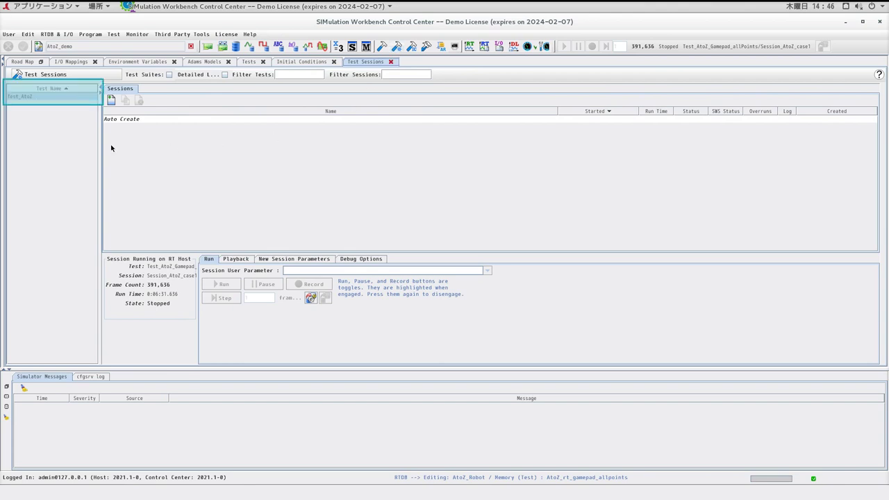
click(31, 97)
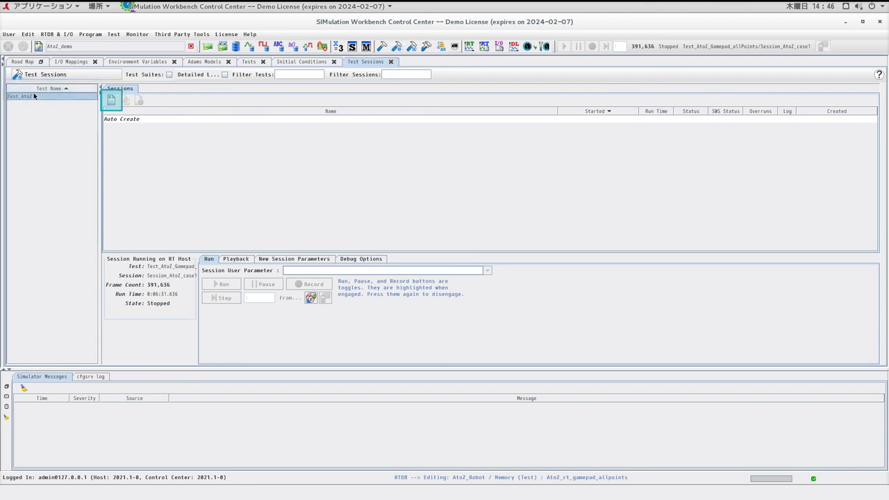
click(112, 102)
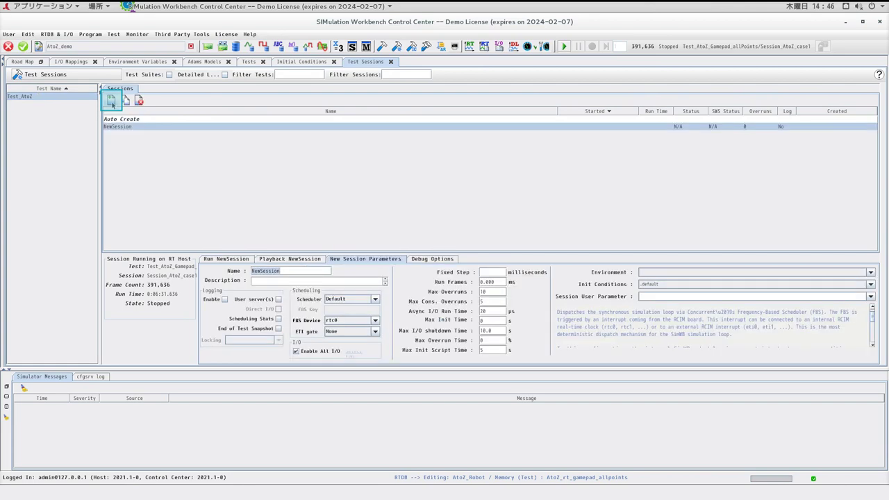
text(Session_AtoZ_1)
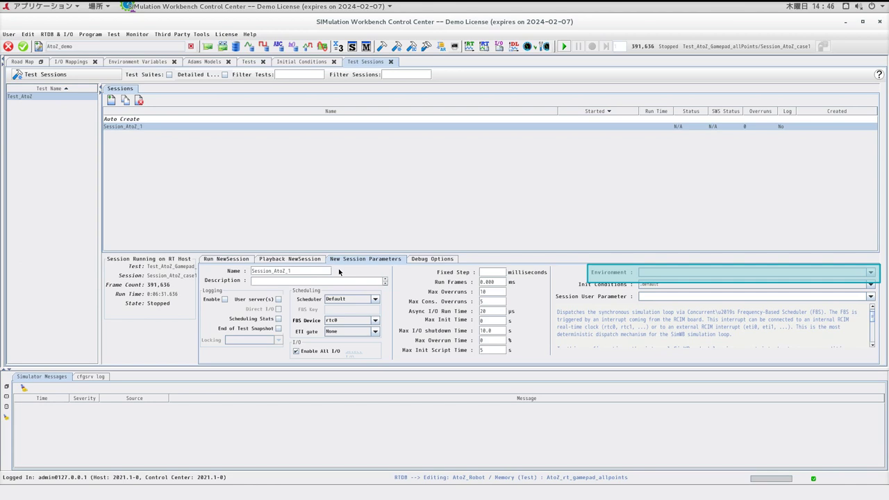
Assign the environment env_AtoZ and the initial conditions IC1_AtoZ to Session_AtoZ_1.
click(654, 273)
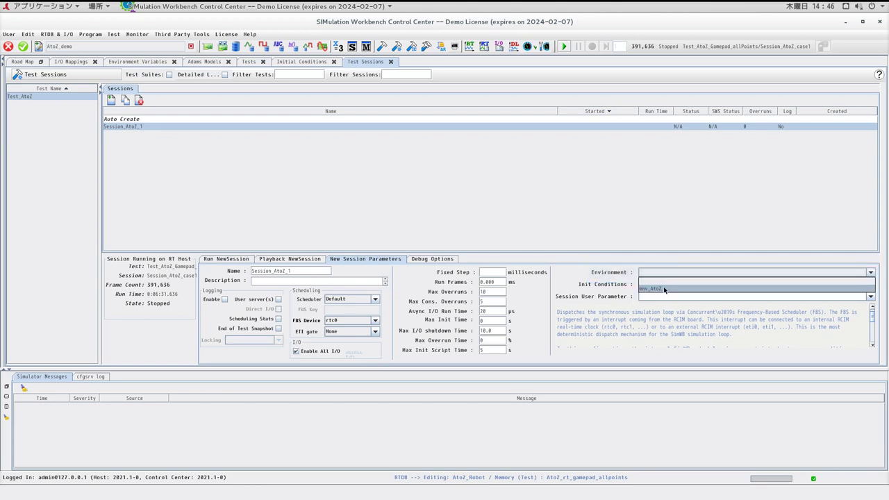
click(664, 288)
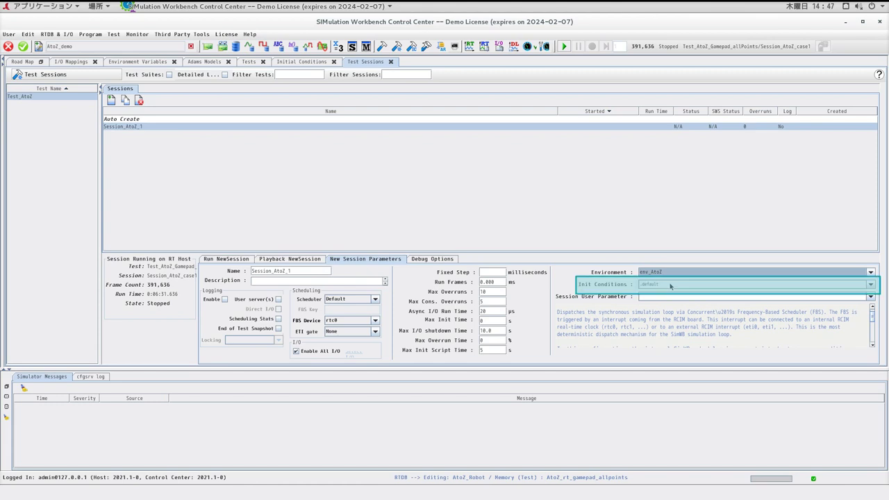
click(670, 286)
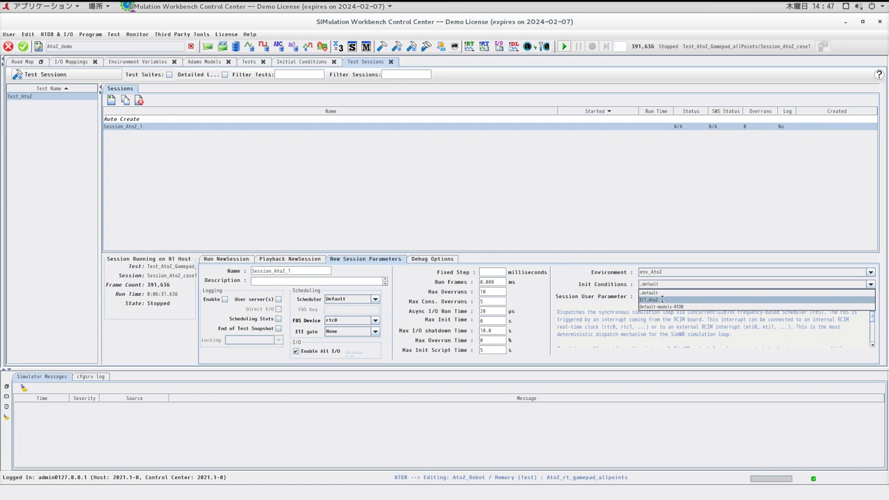
click(662, 300)
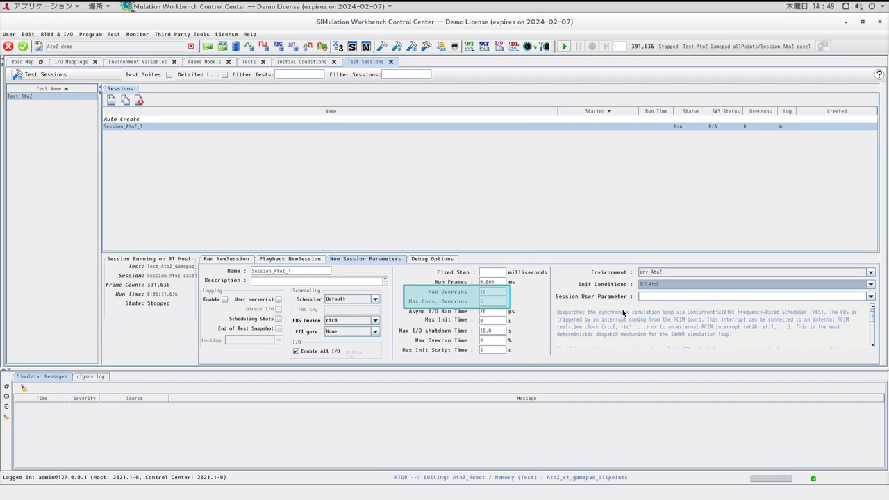
Set the session's Max Overruns to 100000 and Max Cons. Overruns to 50000, and save the session.
click(496, 292)
text(100000)
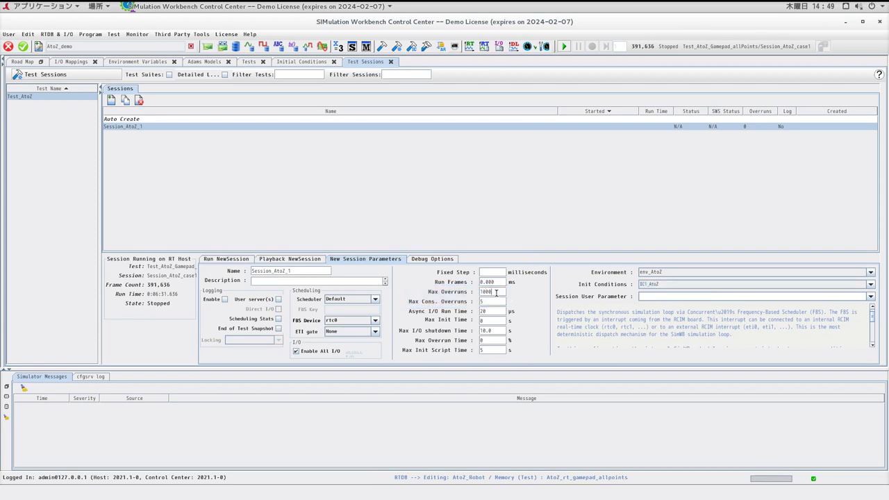
click(496, 301)
text(0000)
click(23, 47)
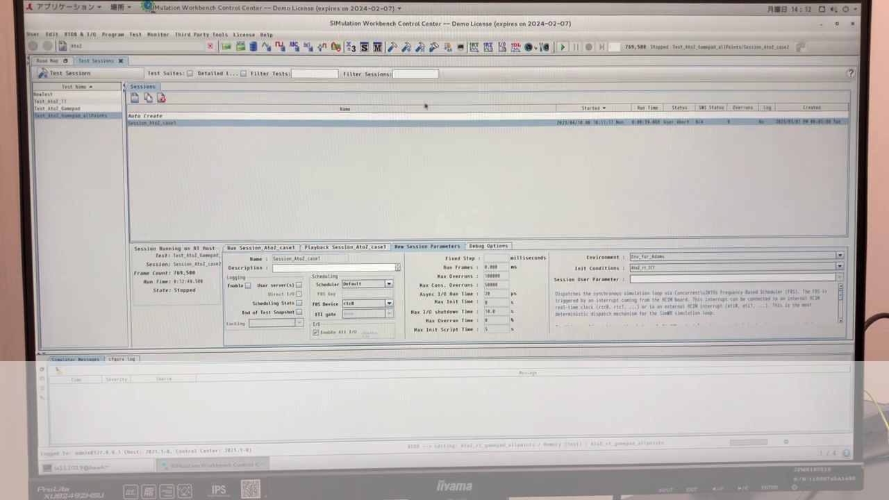
Run Session_AtoZ_case1 of Test_AtoZ_Gamepad_allPoints and show its scheduler information in the Real-Time Viewer.
click(565, 47)
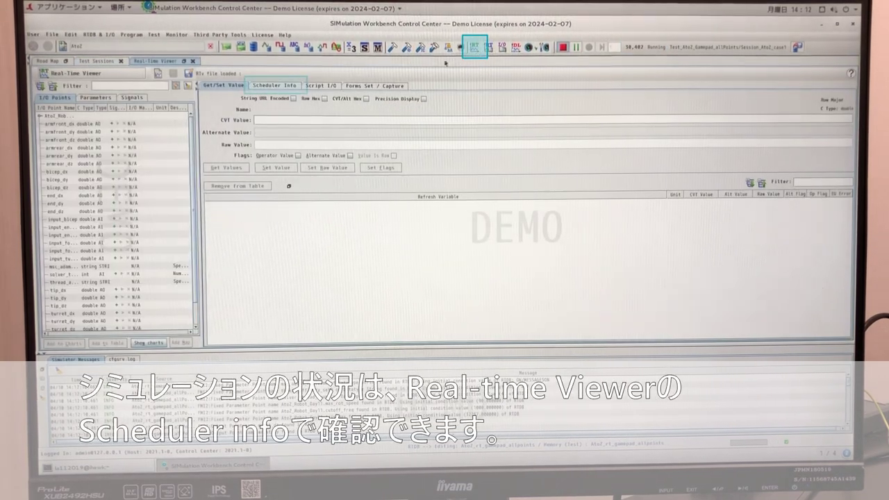
click(288, 88)
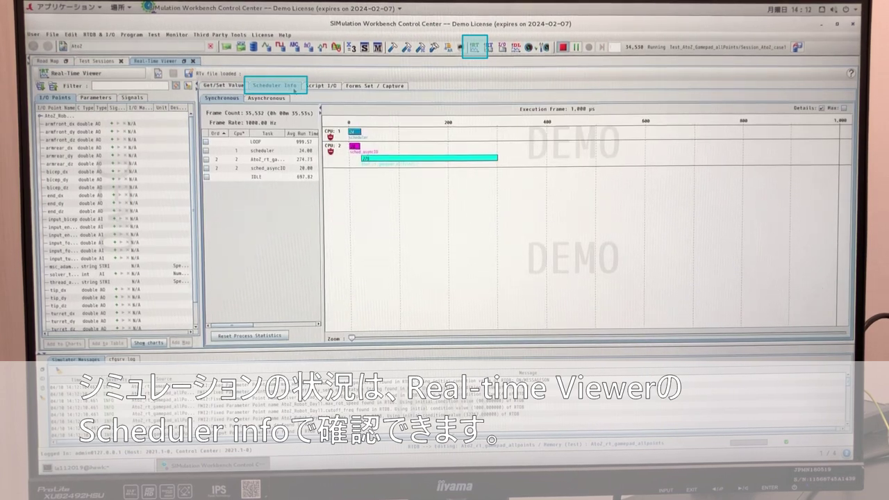